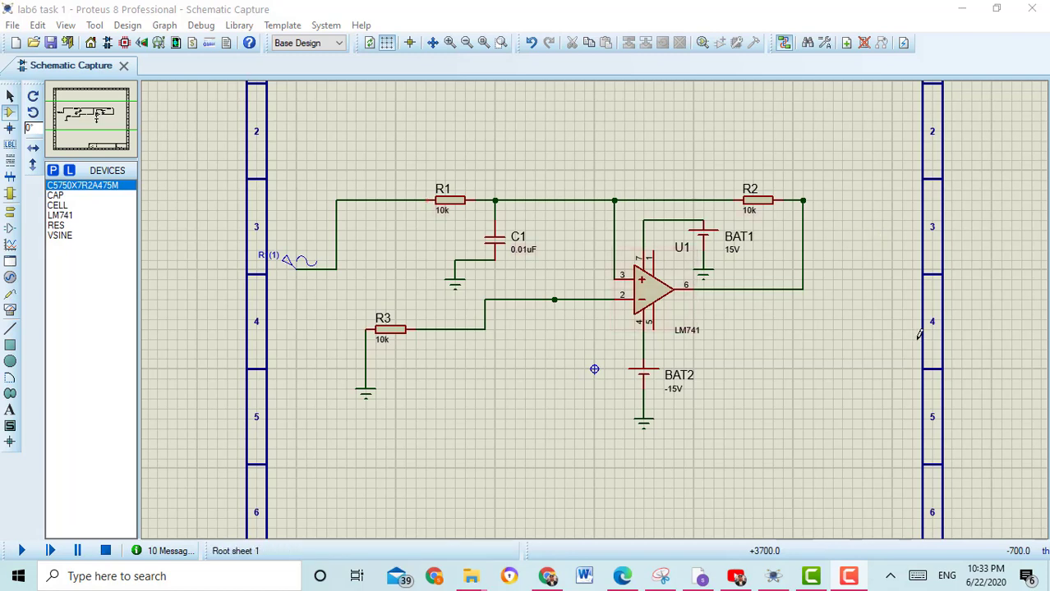
# Step: Place a virtual oscilloscope to the right of the filter circuit
pyautogui.rightClick(863, 261)
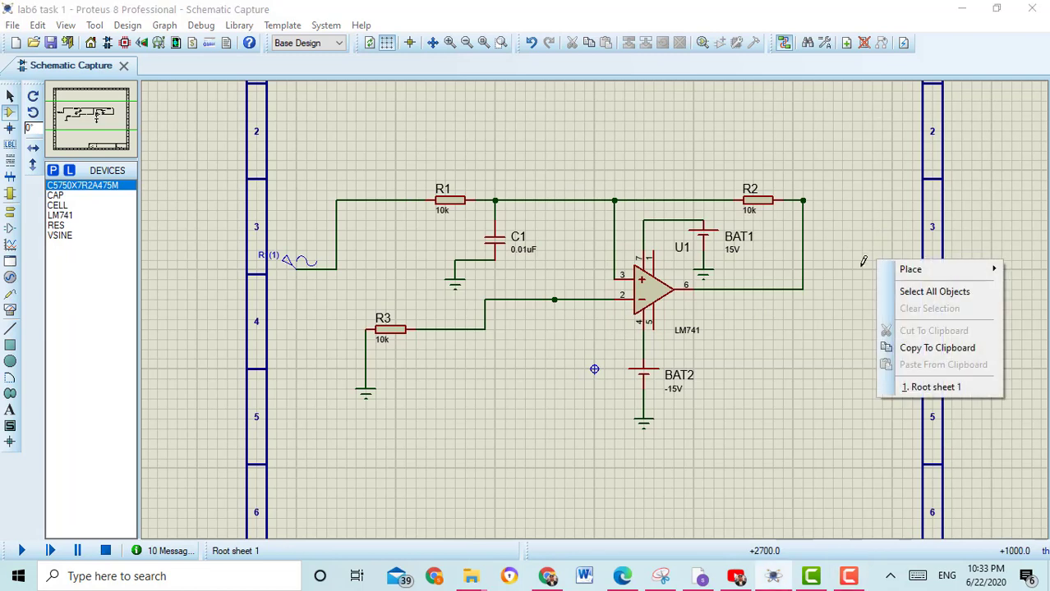
pyautogui.moveTo(900, 271)
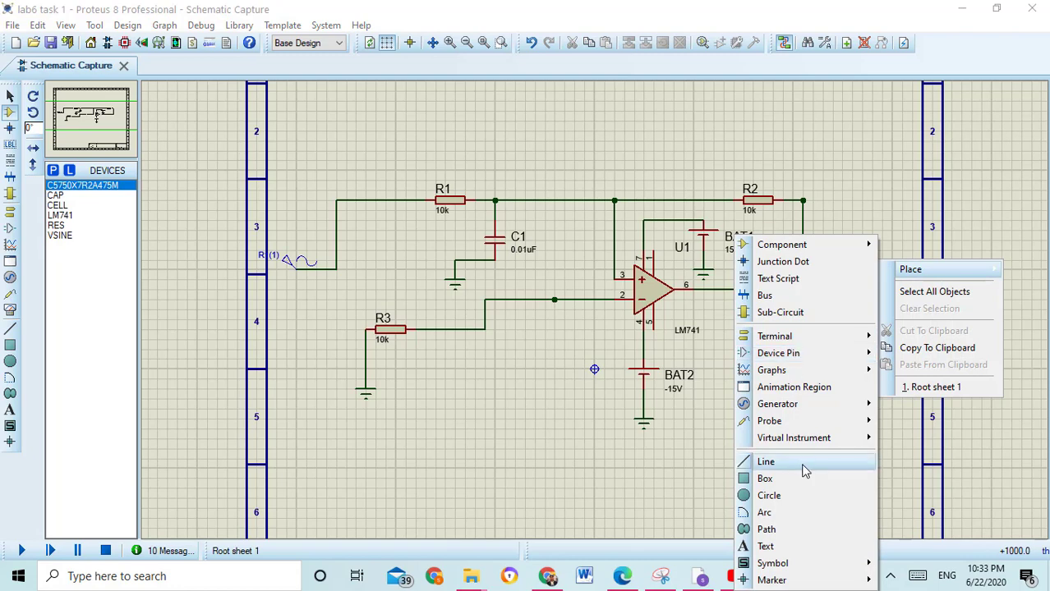
pyautogui.moveTo(808, 436)
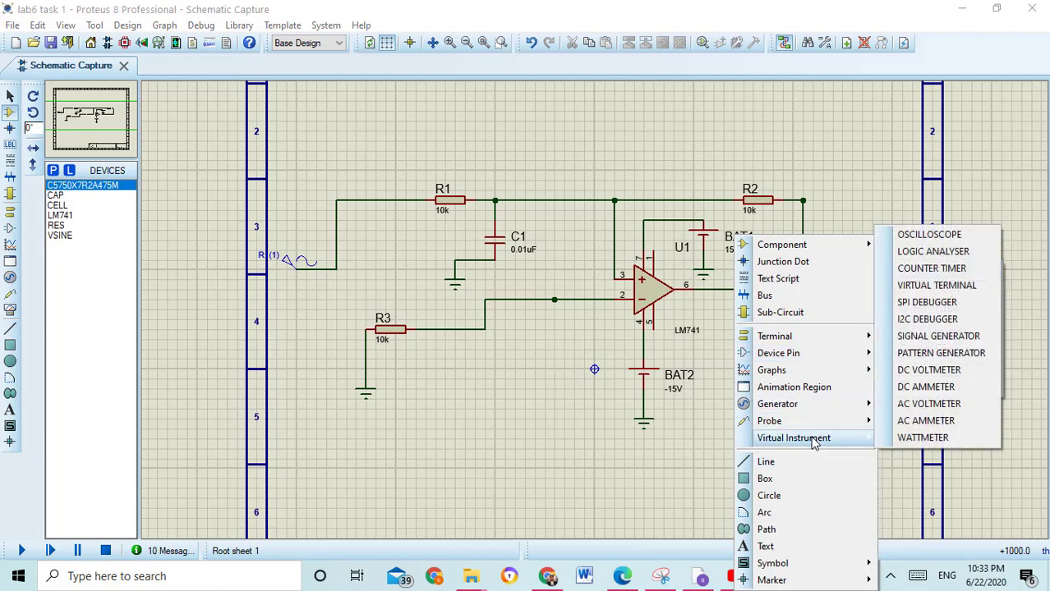
pyautogui.click(922, 236)
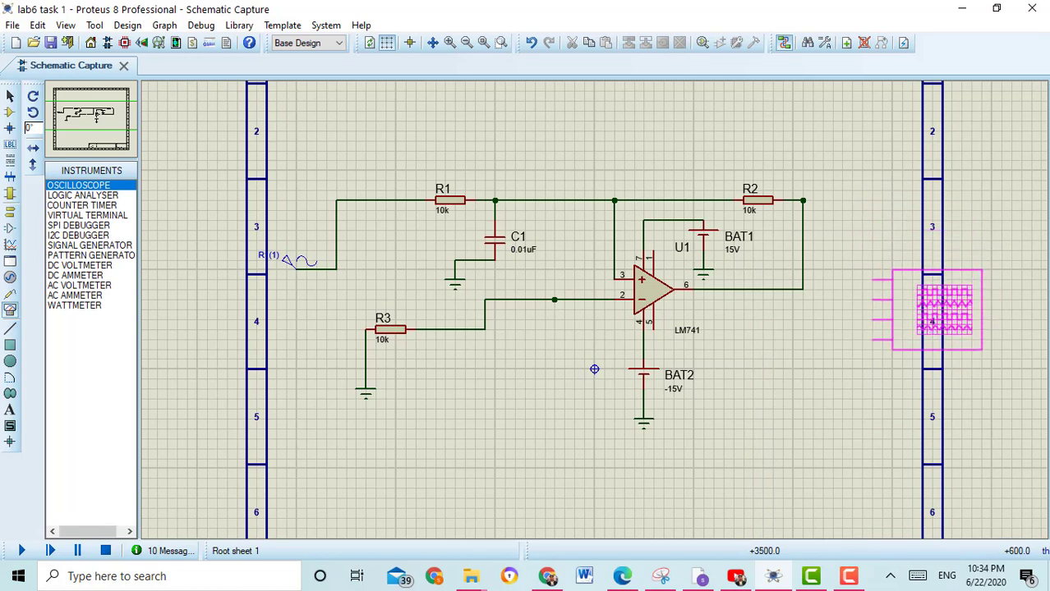
pyautogui.click(943, 317)
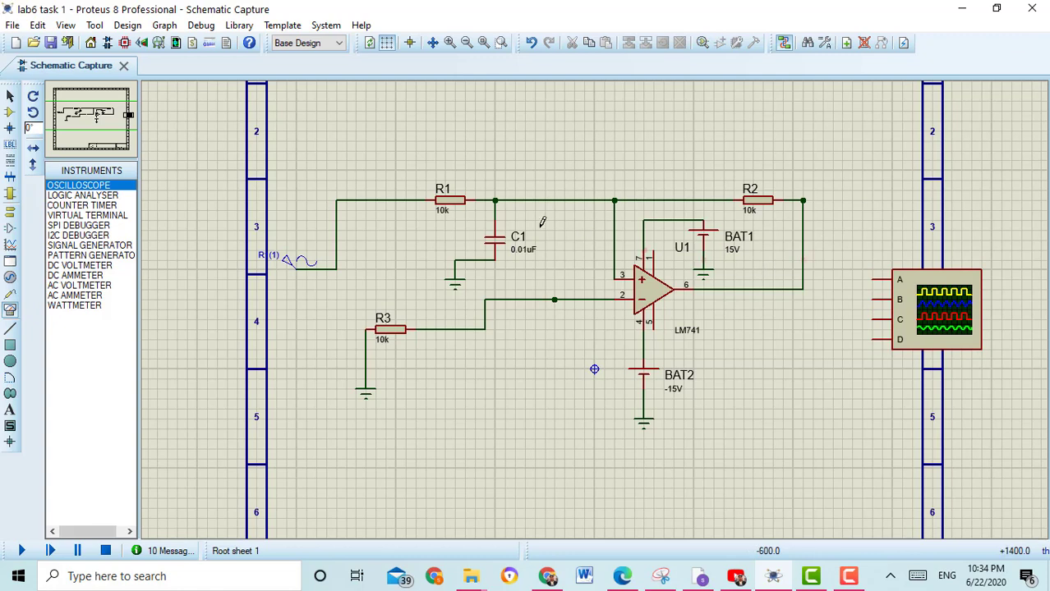
# Step: Wire the filter input to oscilloscope channel A and the op-amp output to channel B
pyautogui.click(374, 198)
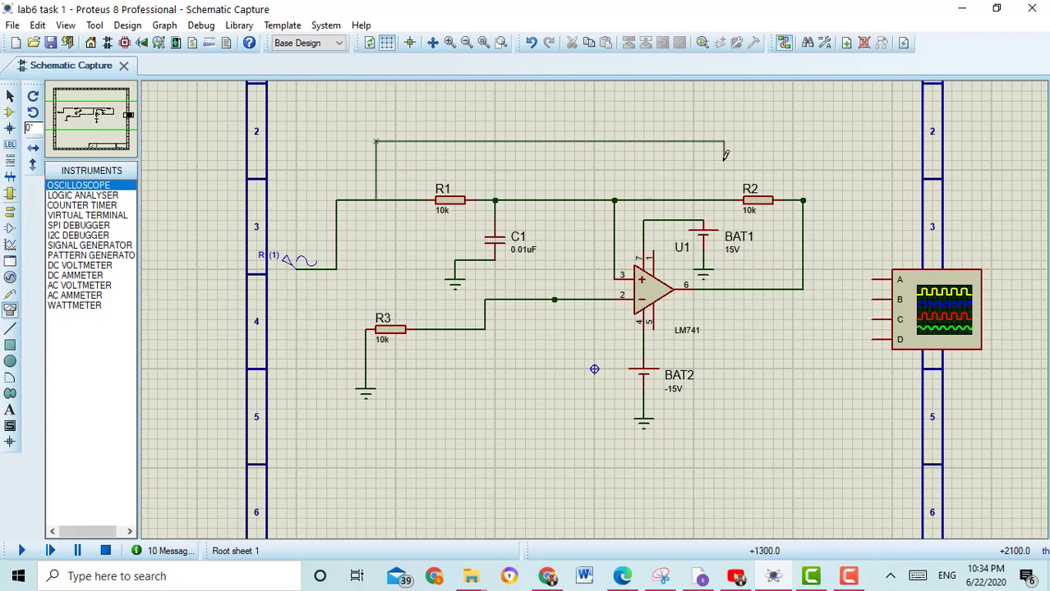
pyautogui.click(873, 279)
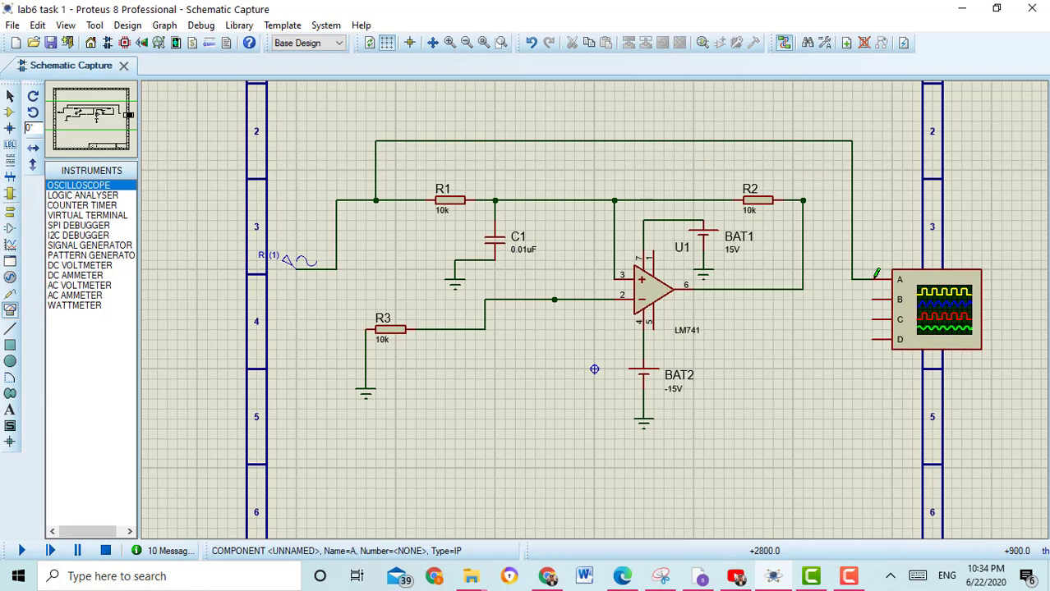
pyautogui.click(804, 281)
pyautogui.click(876, 299)
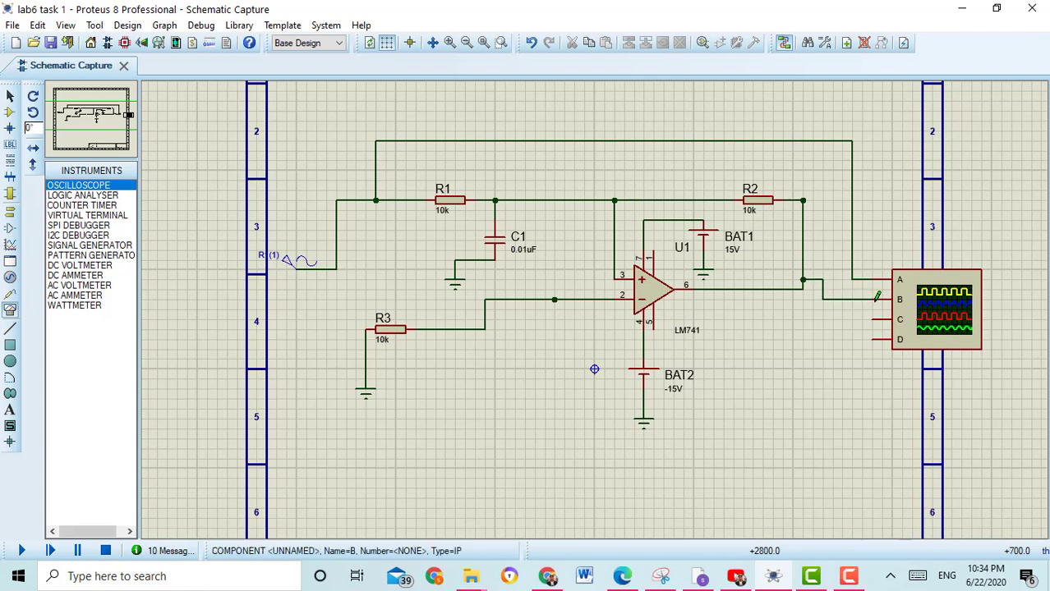
# Step: Run the simulation, then raise channel B sensitivity and set the timebase to 5 ms so both sine waves show
pyautogui.click(20, 551)
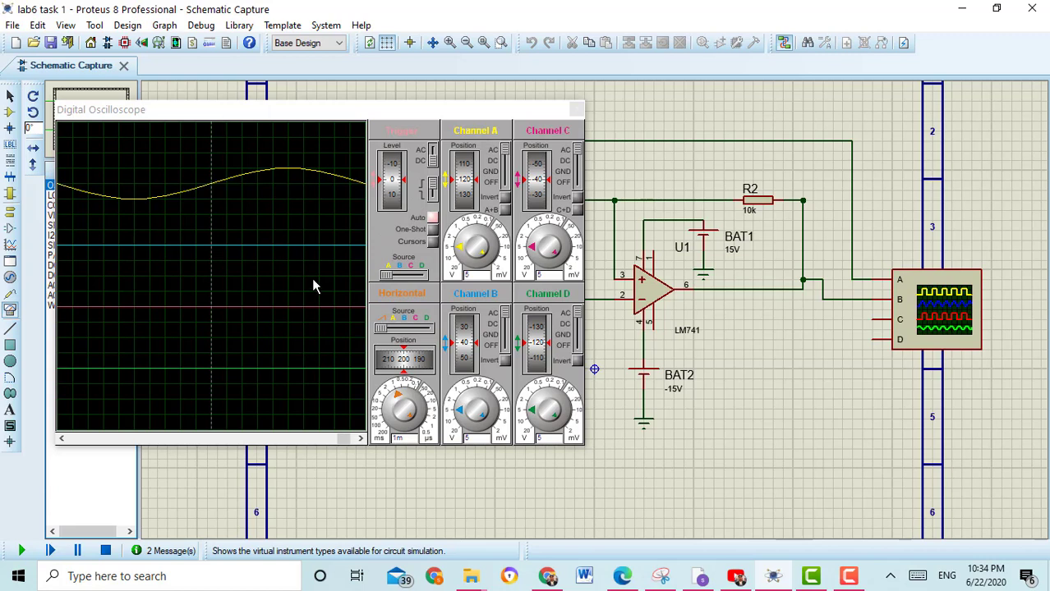
pyautogui.moveTo(458, 419)
pyautogui.mouseDown()
pyautogui.moveTo(479, 394)
pyautogui.moveTo(484, 419)
pyautogui.moveTo(493, 408)
pyautogui.mouseUp()
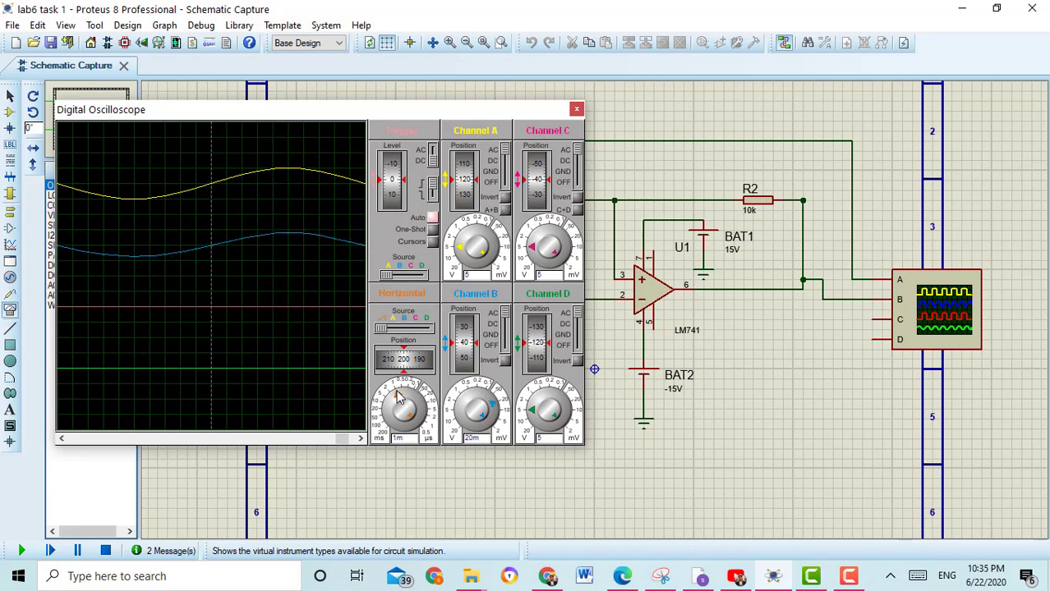
pyautogui.moveTo(398, 391)
pyautogui.mouseDown()
pyautogui.moveTo(411, 396)
pyautogui.moveTo(396, 409)
pyautogui.mouseUp()
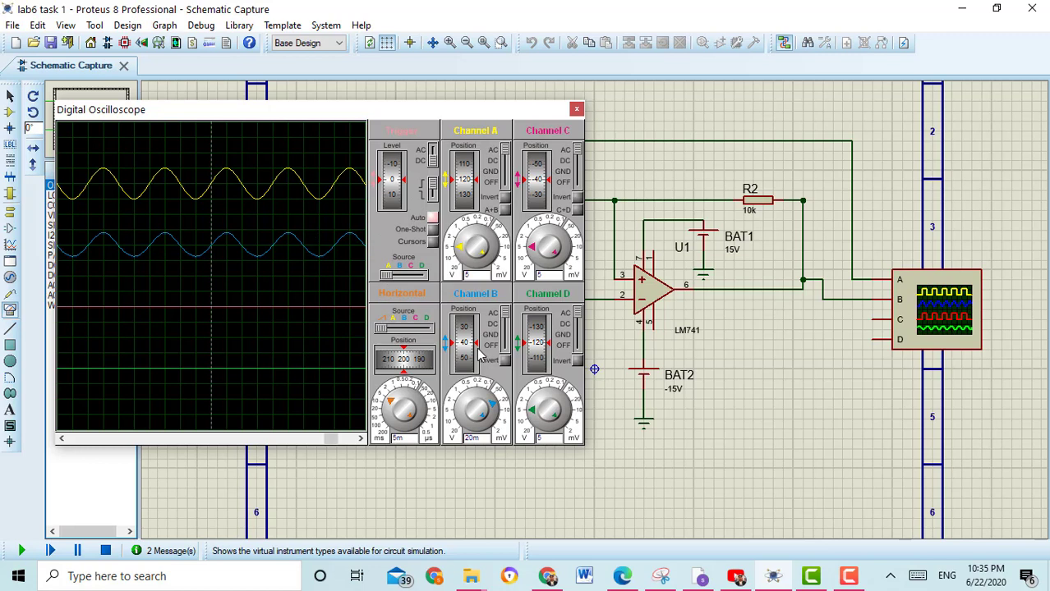
# Step: Adjust the channel B trace, return it to 20 mV per division, then close the oscilloscope display
pyautogui.scroll(2, 476, 349)
pyautogui.scroll(-3, 476, 349)
pyautogui.scroll(1, 474, 349)
pyautogui.scroll(1, 476, 349)
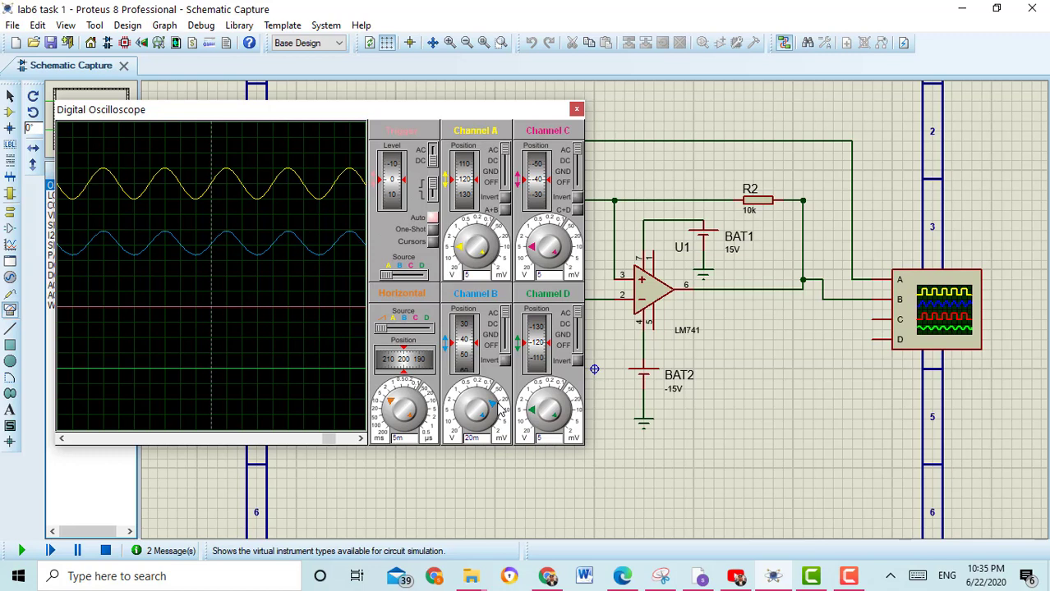
pyautogui.click(464, 442)
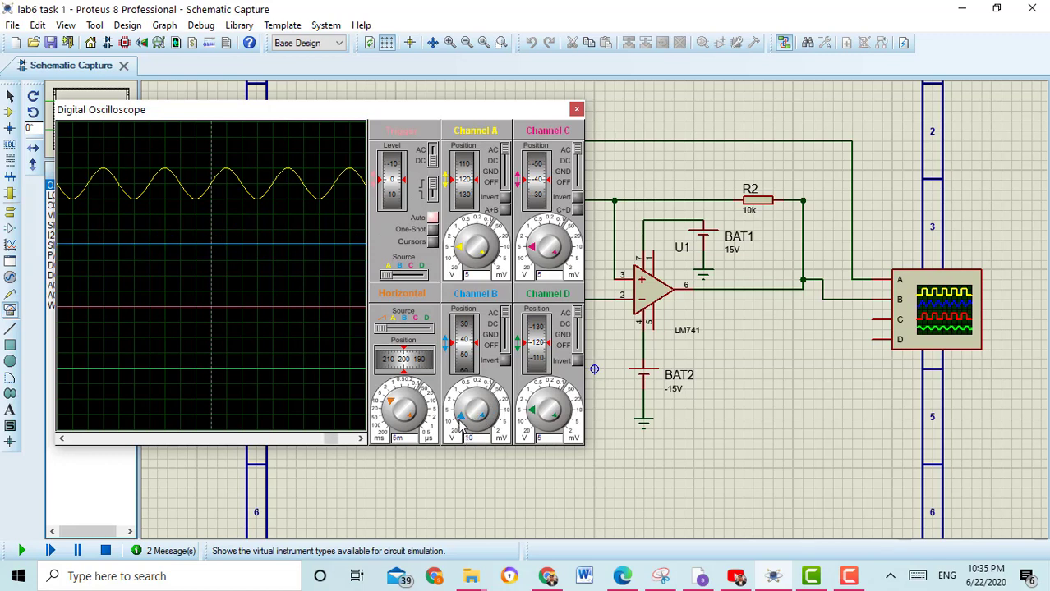
pyautogui.click(462, 414)
pyautogui.click(502, 402)
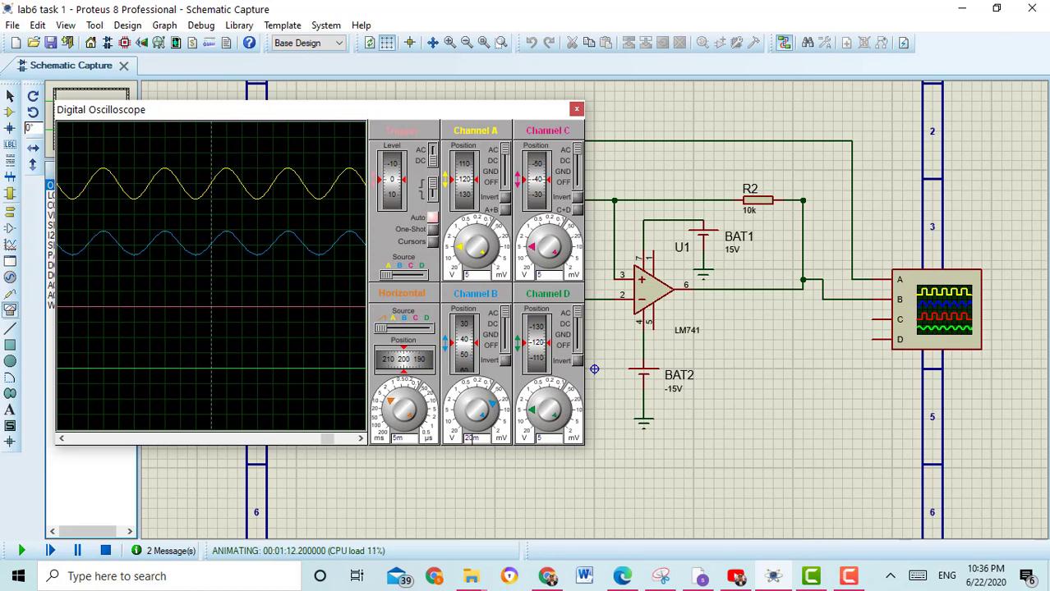
pyautogui.click(576, 108)
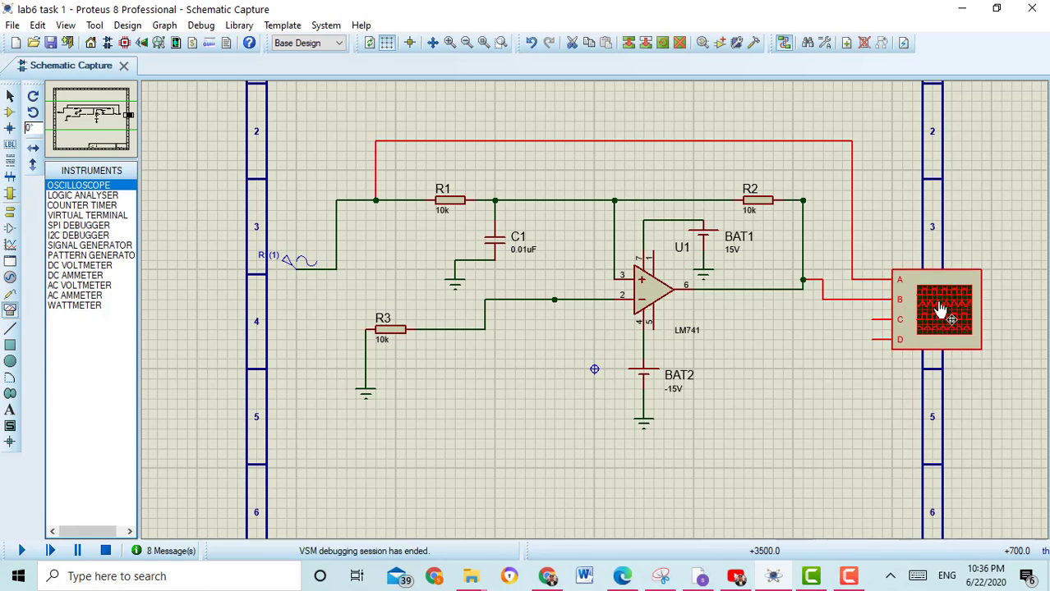
# Step: Delete the oscilloscope and its wires, then put voltage probe R2(2) on the op-amp output node
pyautogui.press('Delete')
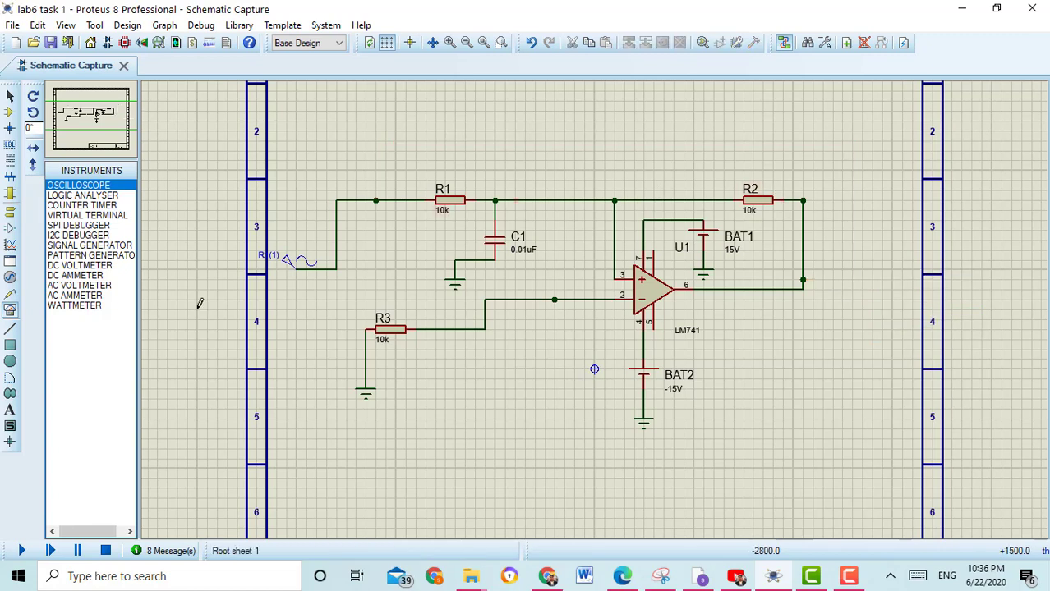
pyautogui.click(10, 298)
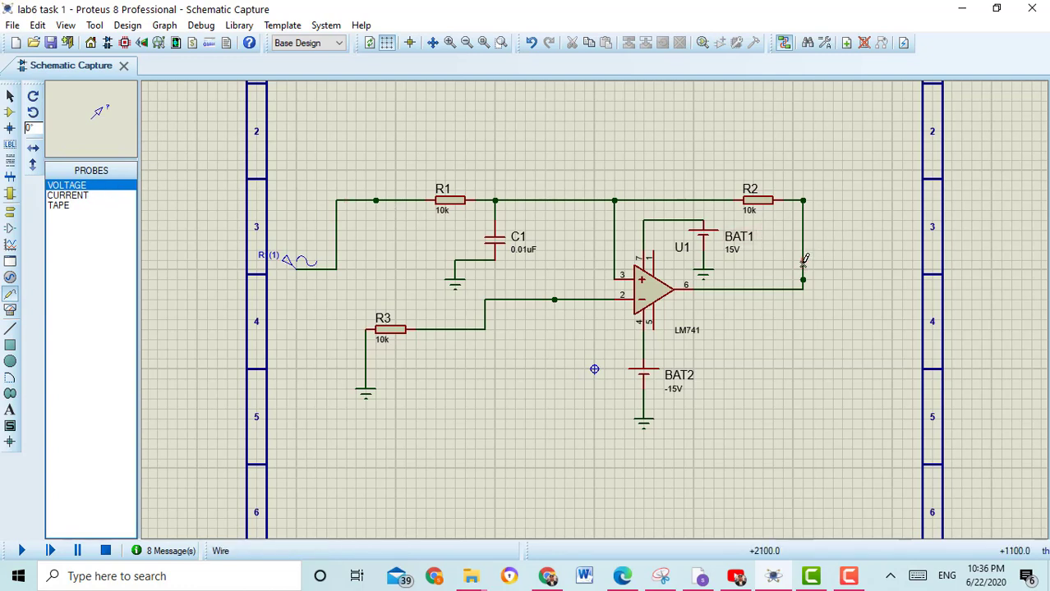
pyautogui.click(804, 261)
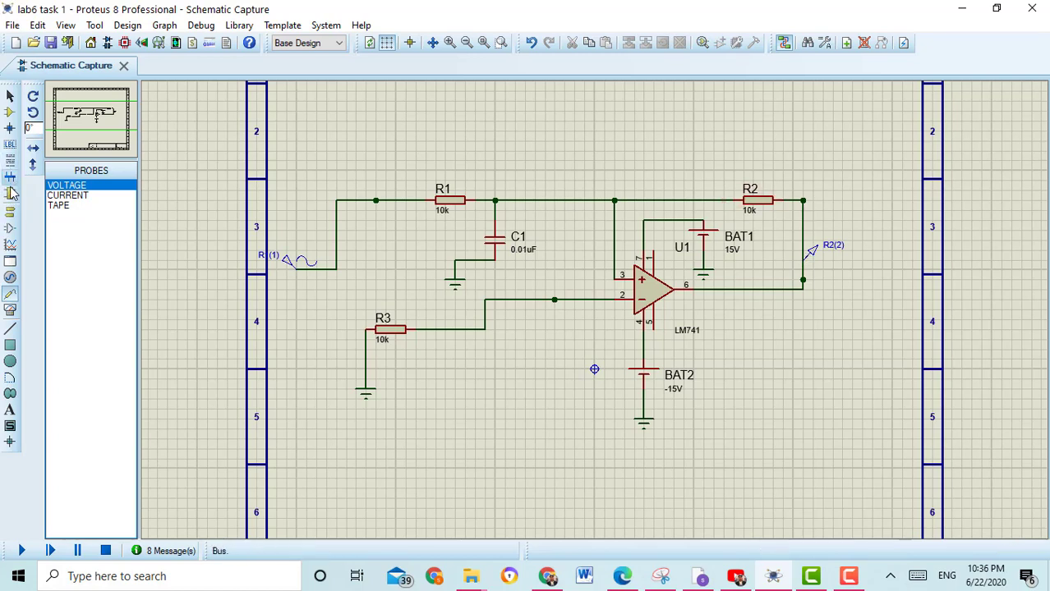
# Step: Draw a FREQUENCY graph box below and right of the LM741 output
pyautogui.click(10, 245)
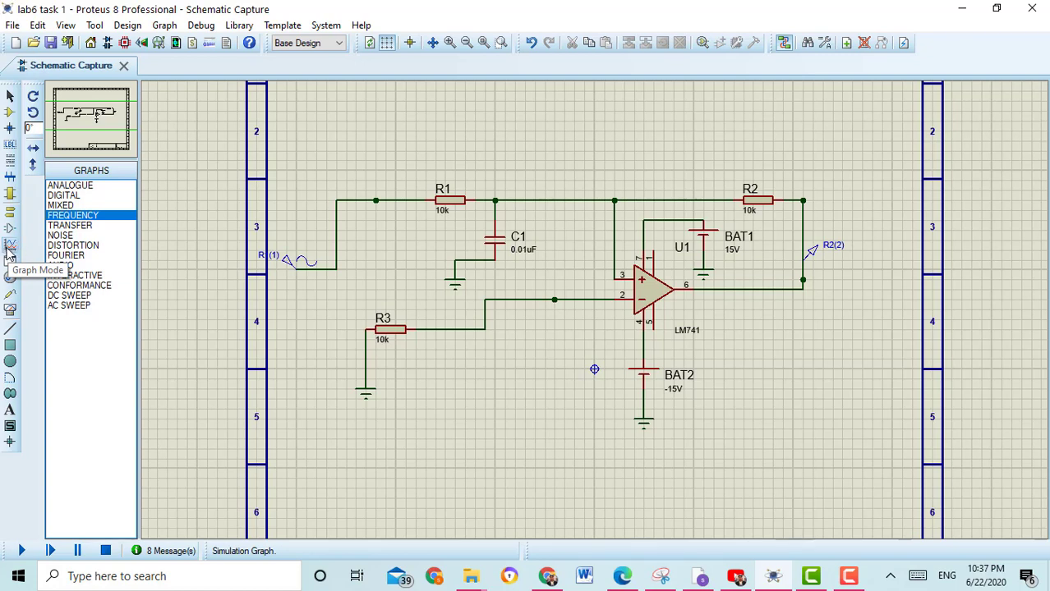
pyautogui.click(85, 225)
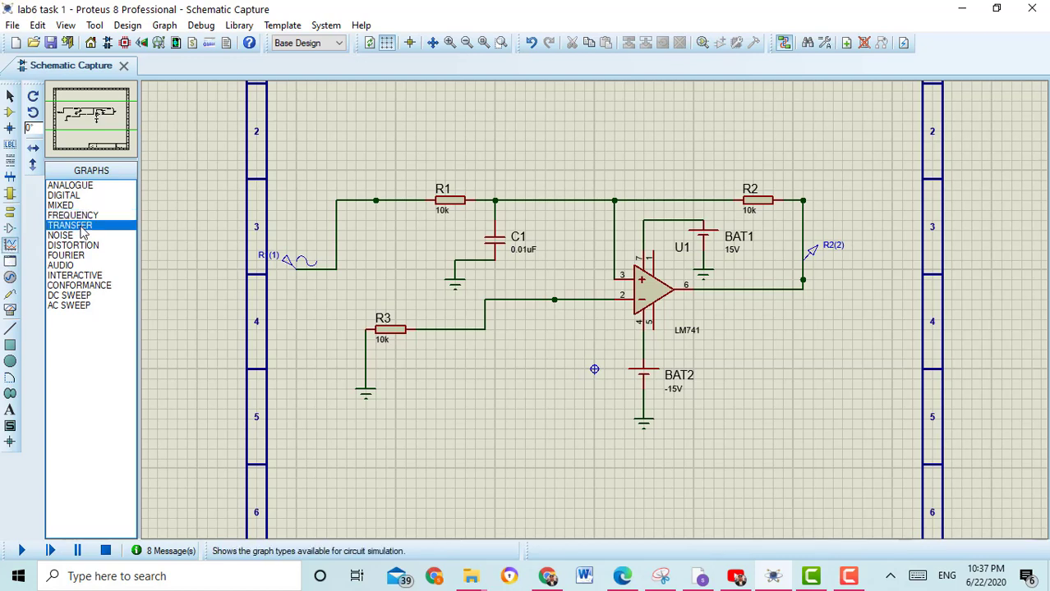
pyautogui.press('Up')
pyautogui.press('Up')
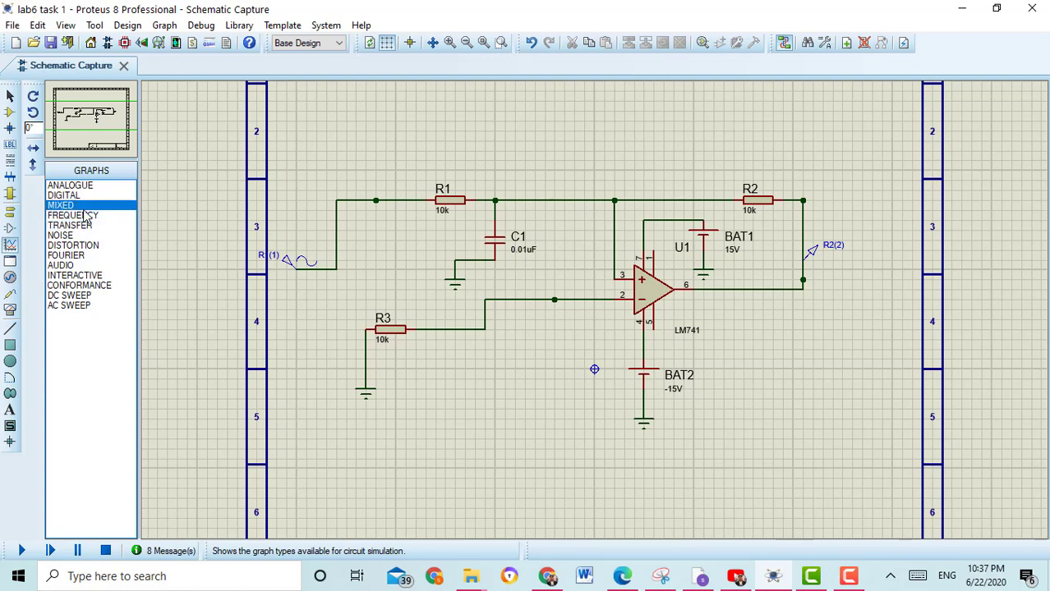
pyautogui.press('Down')
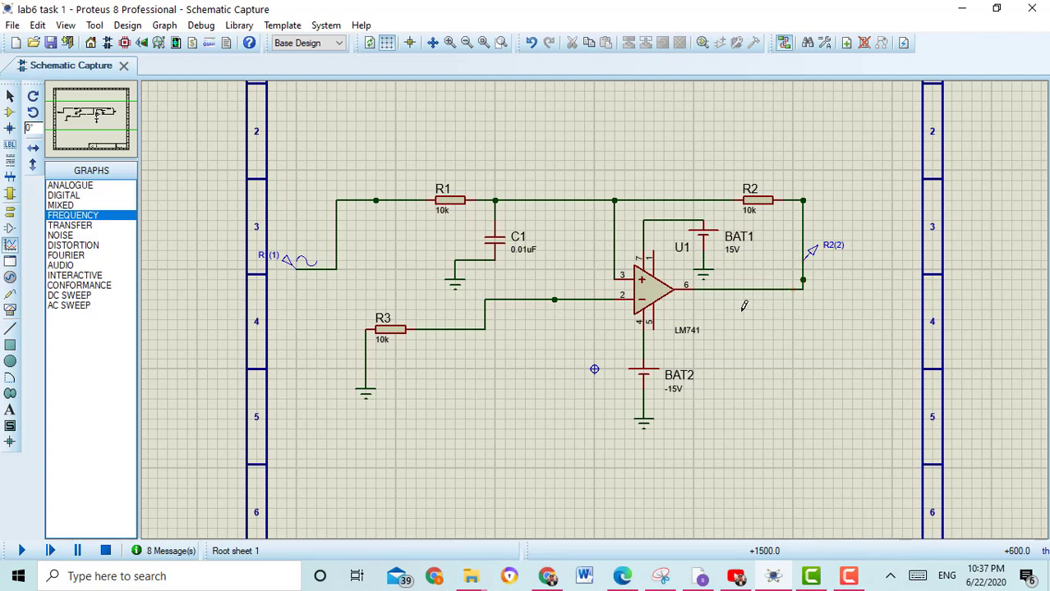
pyautogui.moveTo(744, 306); pyautogui.dragTo(912, 508)
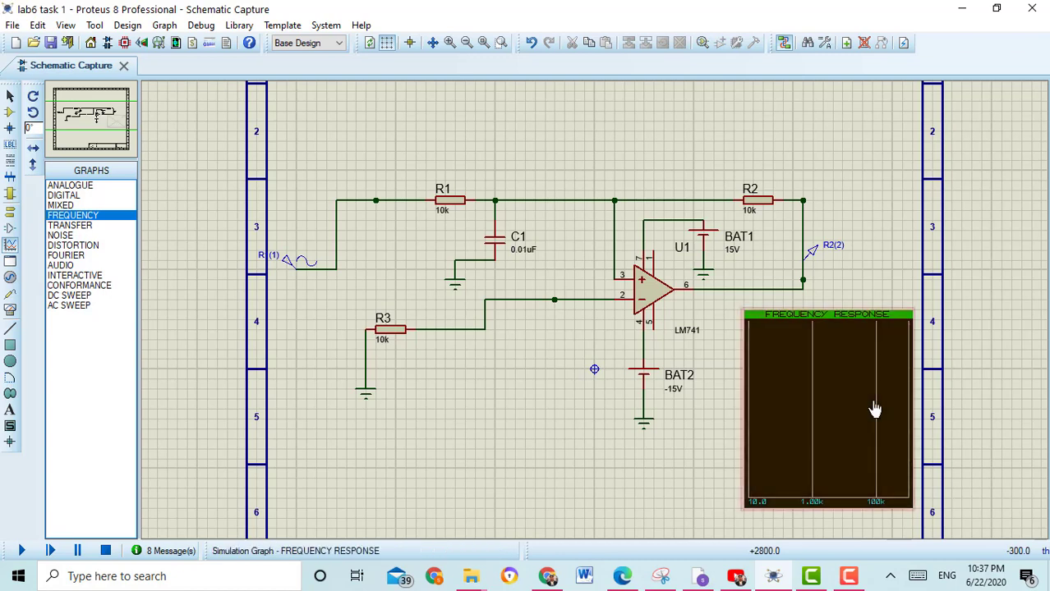
# Step: Add probe R2(2) and reference generator R1(1) to the graph, simulate it, and maximise it
pyautogui.moveTo(831, 257); pyautogui.dragTo(802, 335)
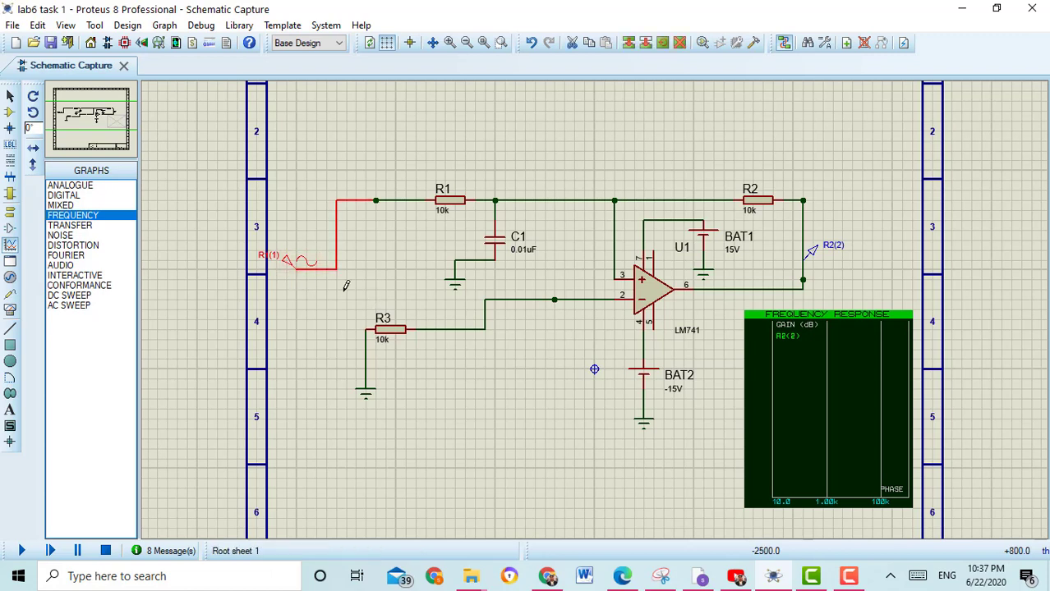
pyautogui.moveTo(293, 263); pyautogui.dragTo(799, 359)
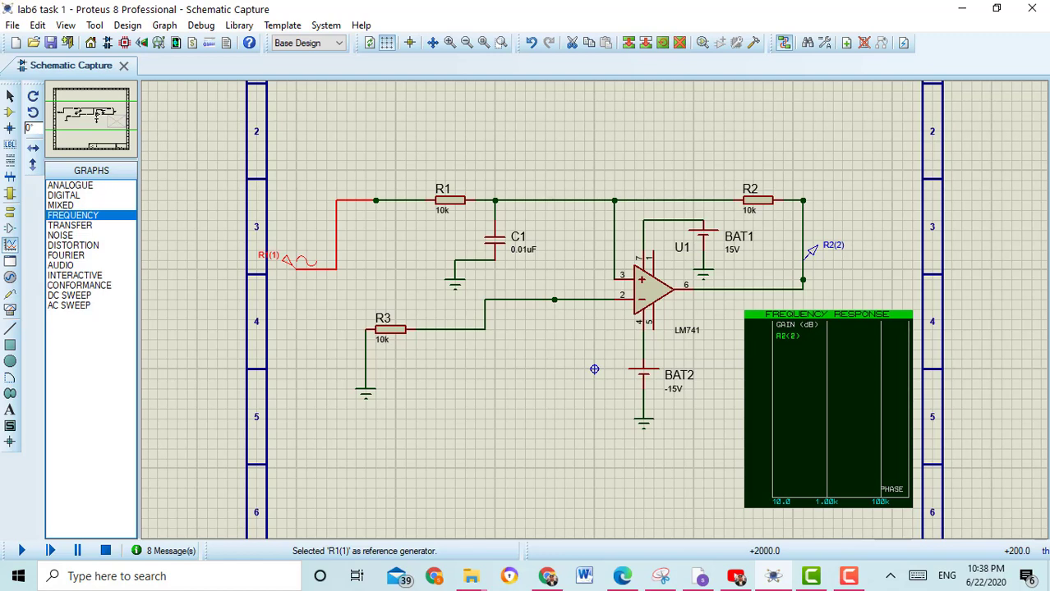
pyautogui.press('space')
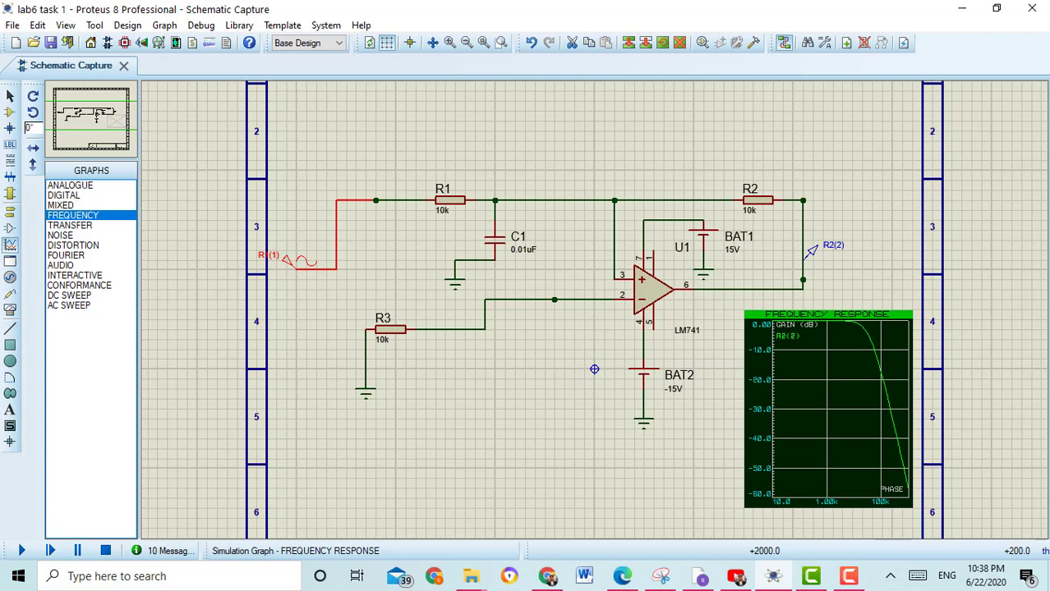
pyautogui.click(877, 326)
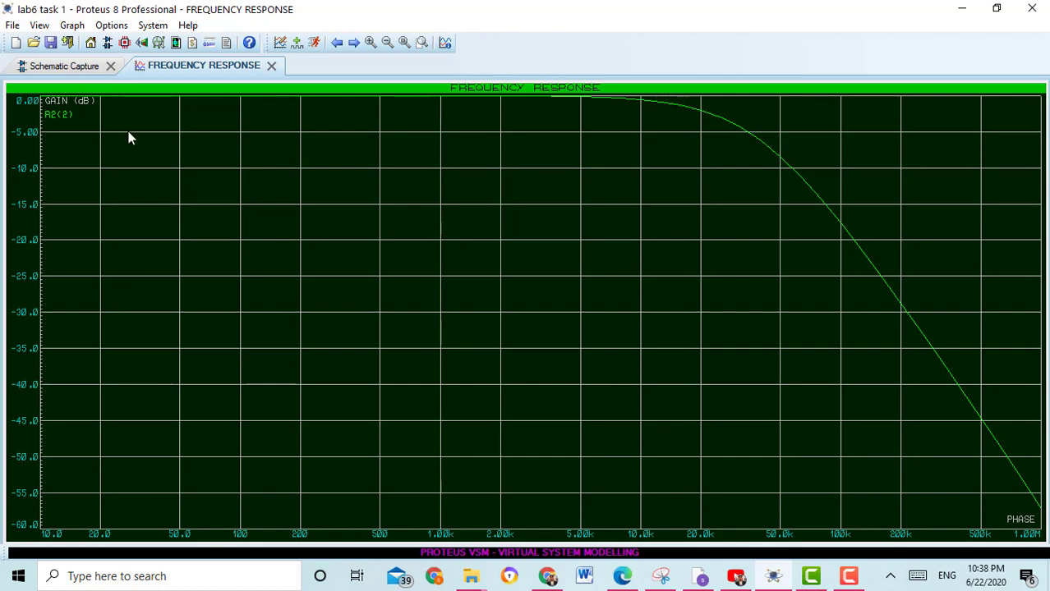
# Step: Close the full-window FREQUENCY RESPONSE tab to get back to Schematic Capture
pyautogui.click(271, 65)
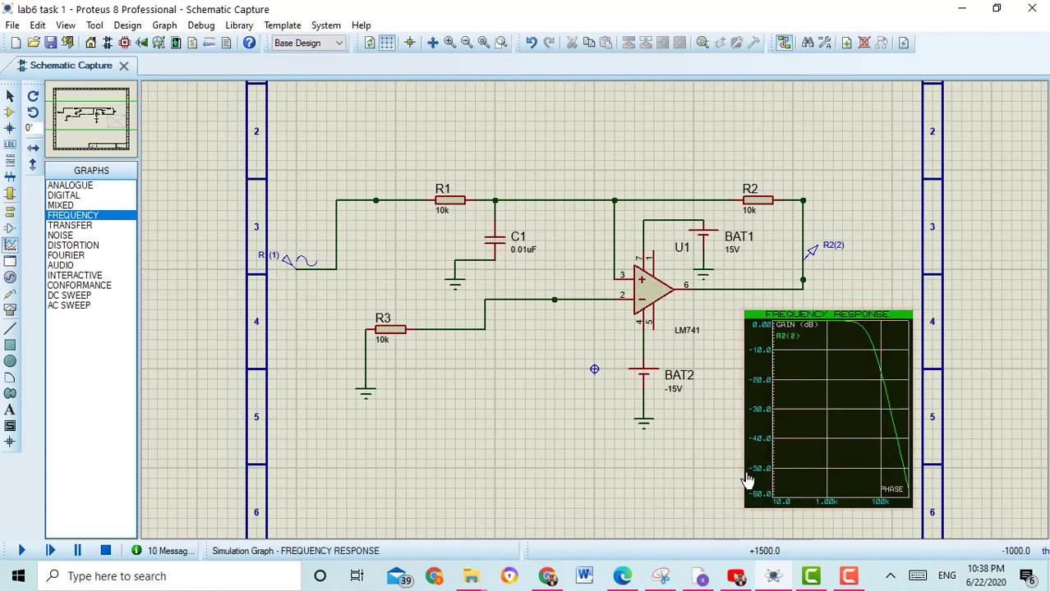
# Step: Set the frequency graph's start frequency to 100 and stop frequency to 10k
pyautogui.doubleClick(809, 374)
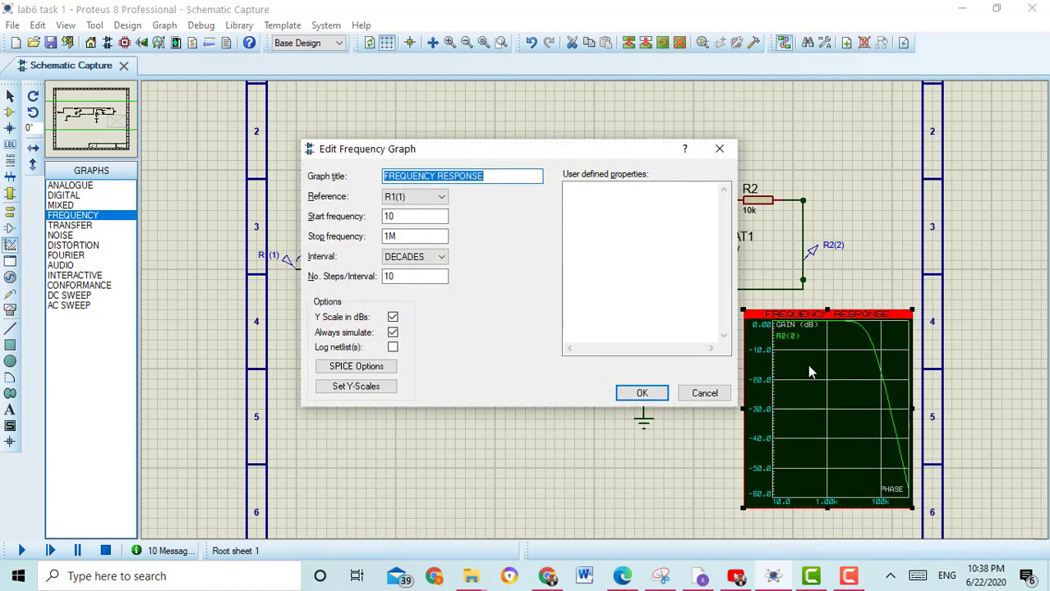
pyautogui.click(403, 216)
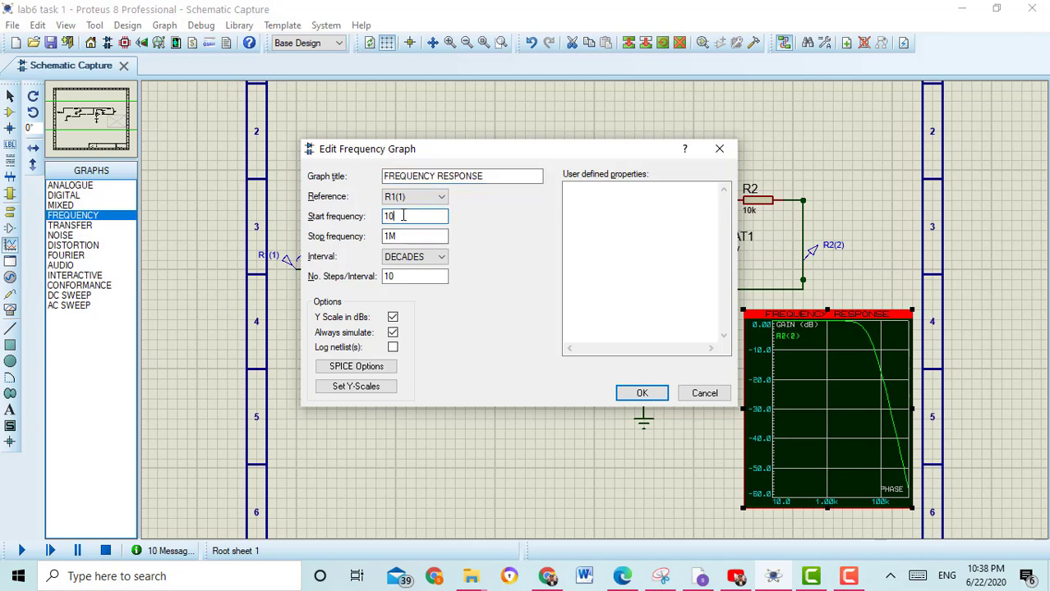
pyautogui.write('0')
pyautogui.click(406, 235)
pyautogui.press('BackSpace')
pyautogui.write('0')
pyautogui.write('k')
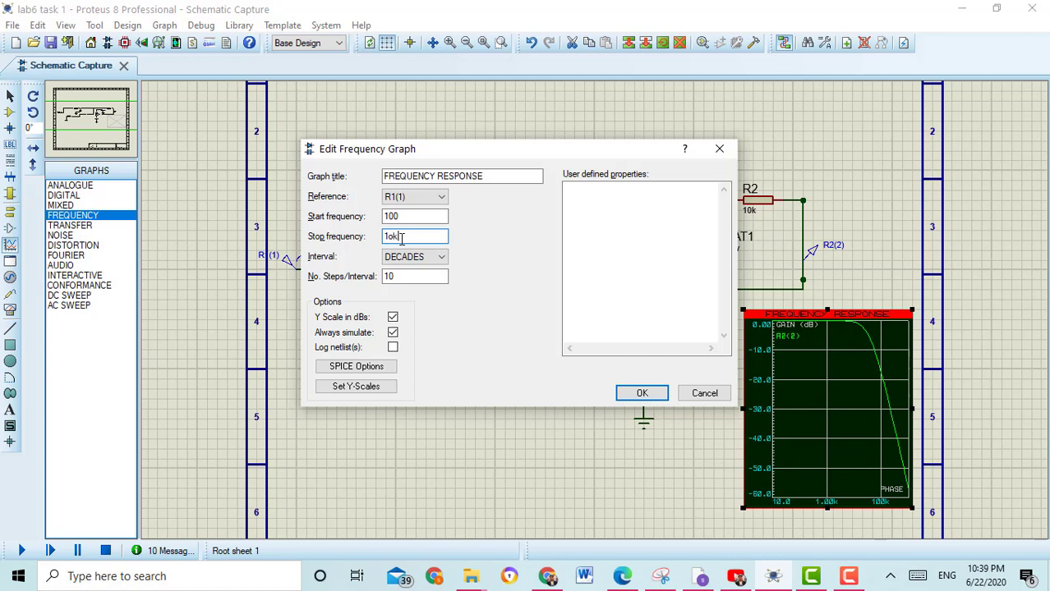
pyautogui.press('BackSpace')
pyautogui.write('0k')
pyautogui.click(643, 394)
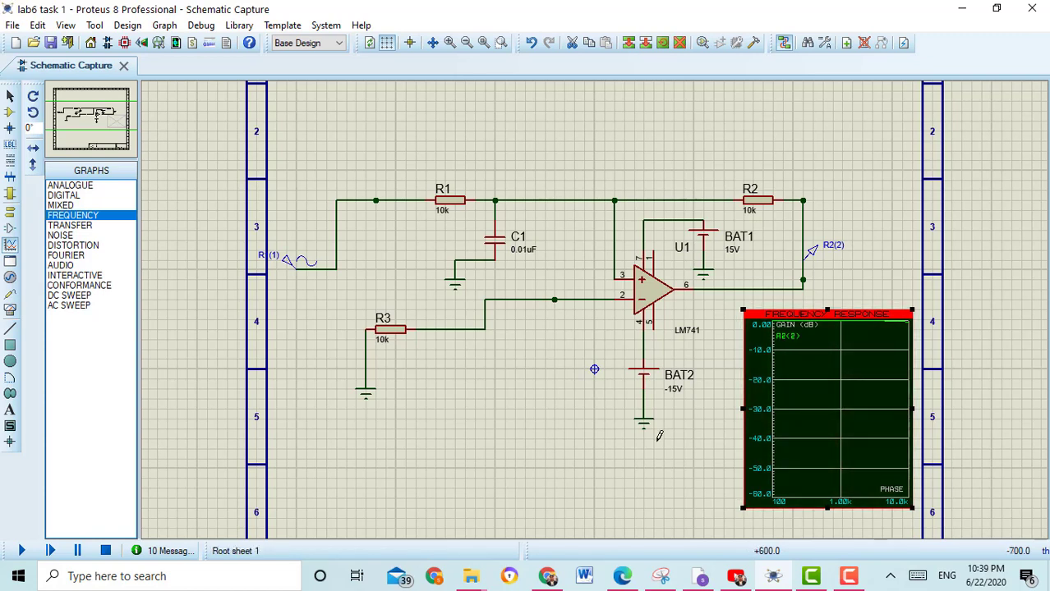
# Step: Re-simulate the graph and show the 100–10k Hz response in its own tab
pyautogui.press('space')
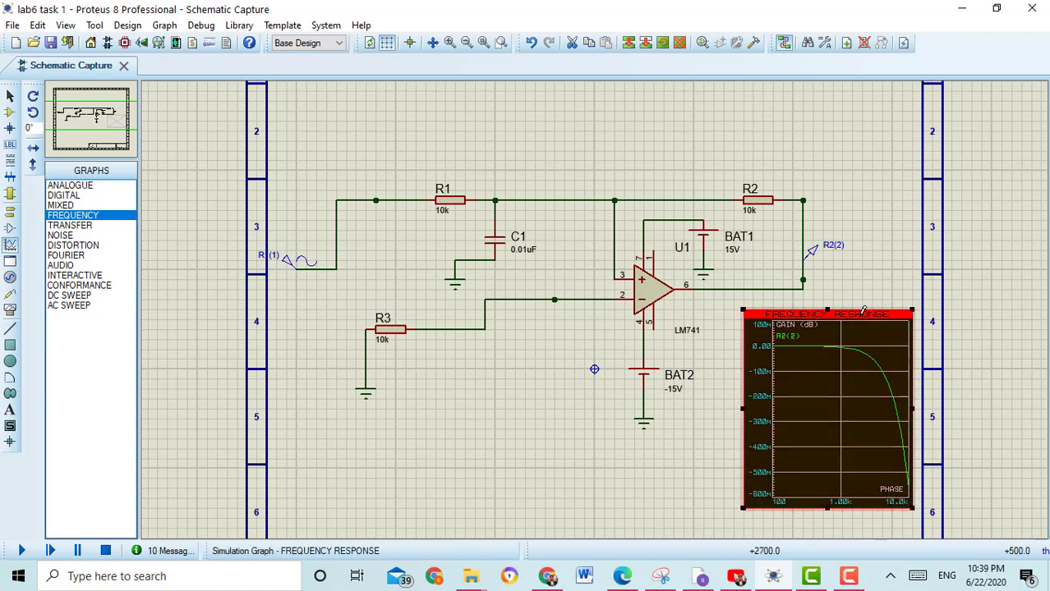
pyautogui.click(811, 312)
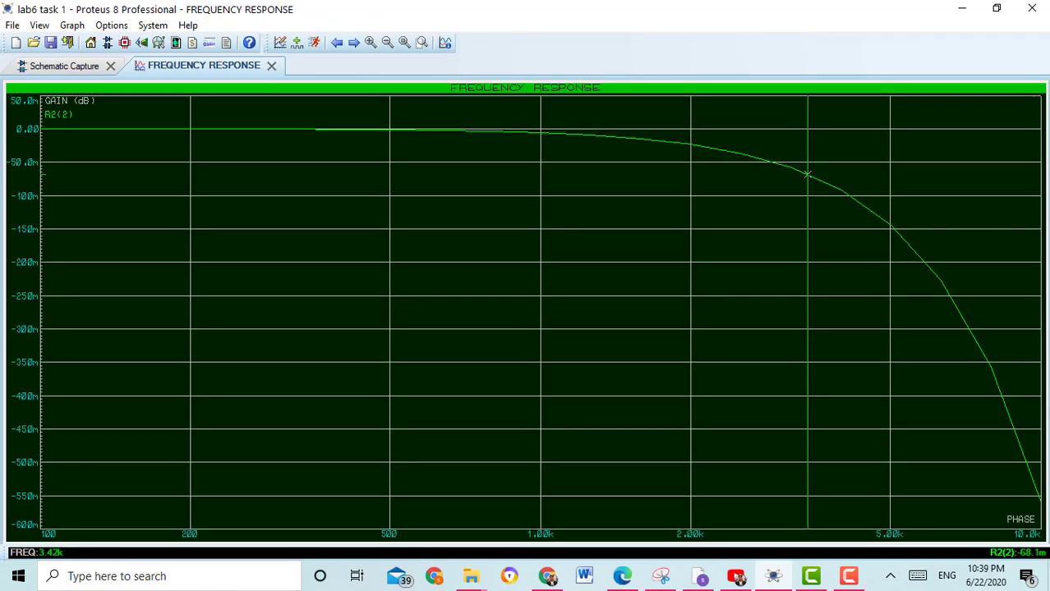